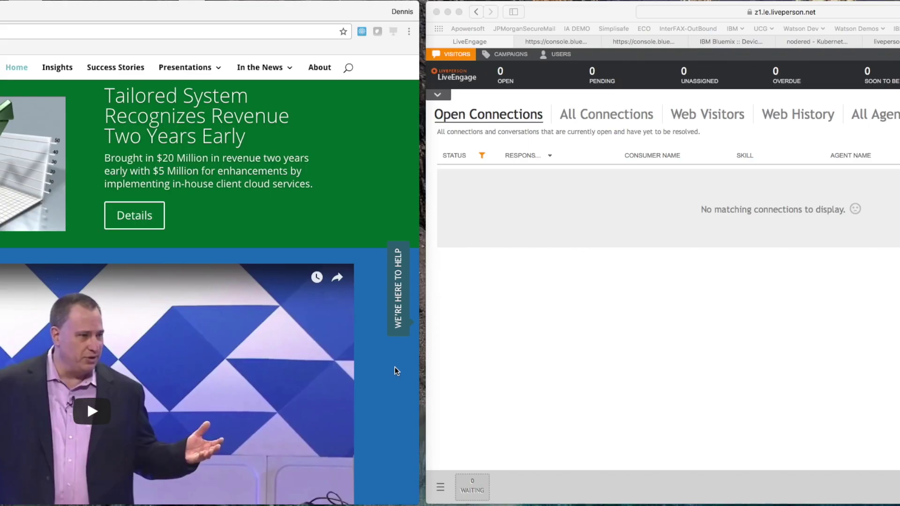
# Step: Open the 'We're here to help' live chat invitation on the company website
pyautogui.click(399, 314)
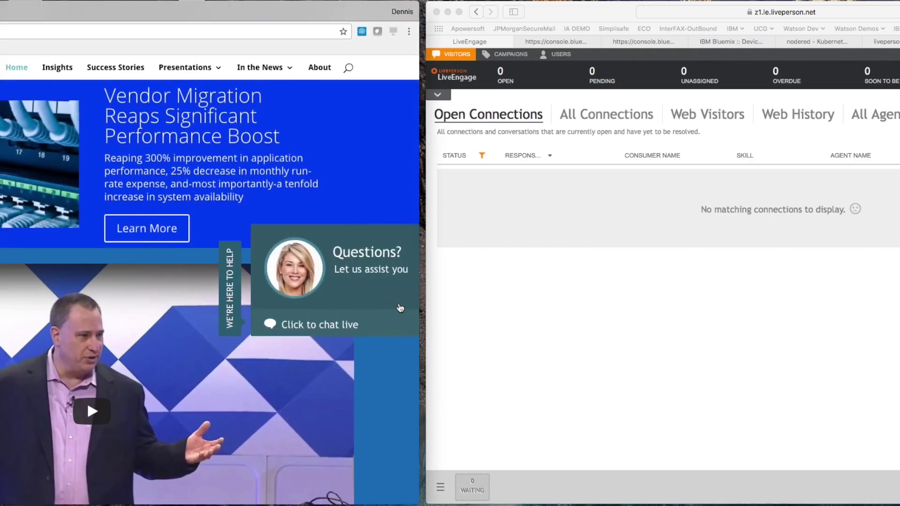
# Step: Start the chat and tell the Watson bot: hello, claim status, policy holder, tree hit the roof, letter never arrived
pyautogui.click(381, 298)
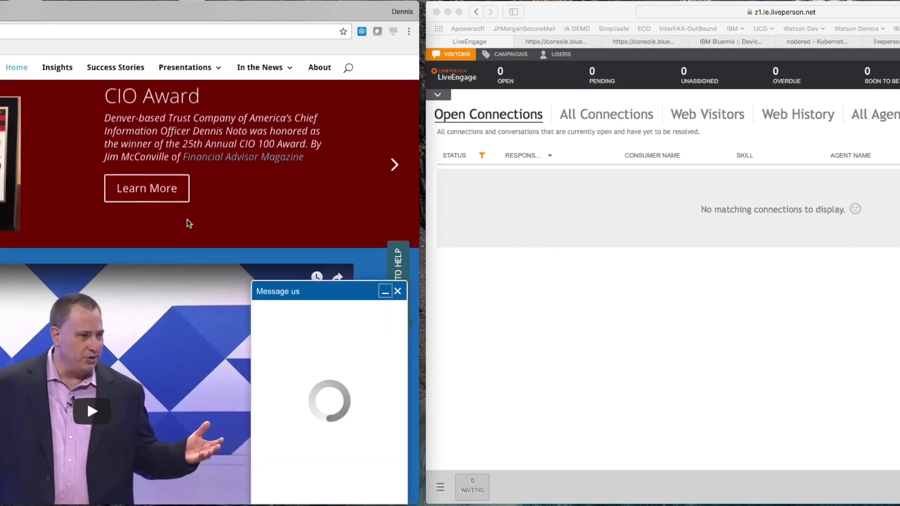
pyautogui.write('hell')
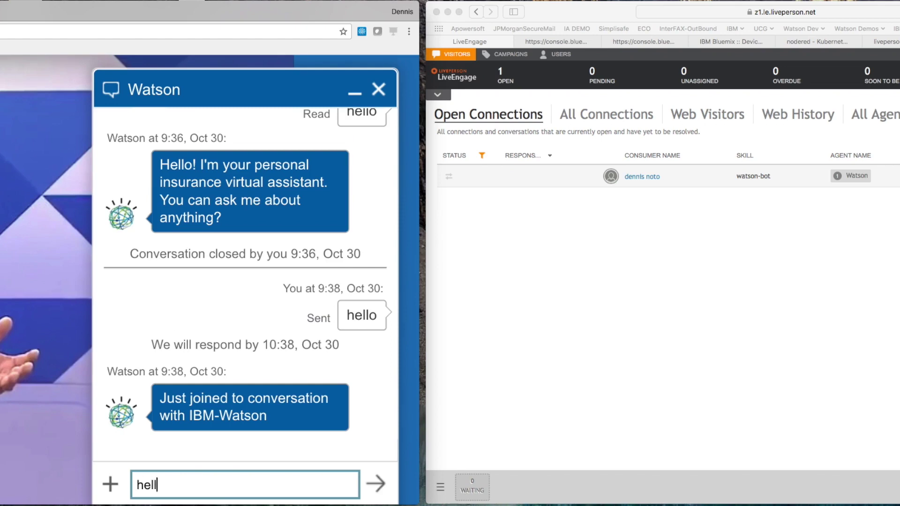
pyautogui.write('o')
pyautogui.press('Return')
pyautogui.write('ca')
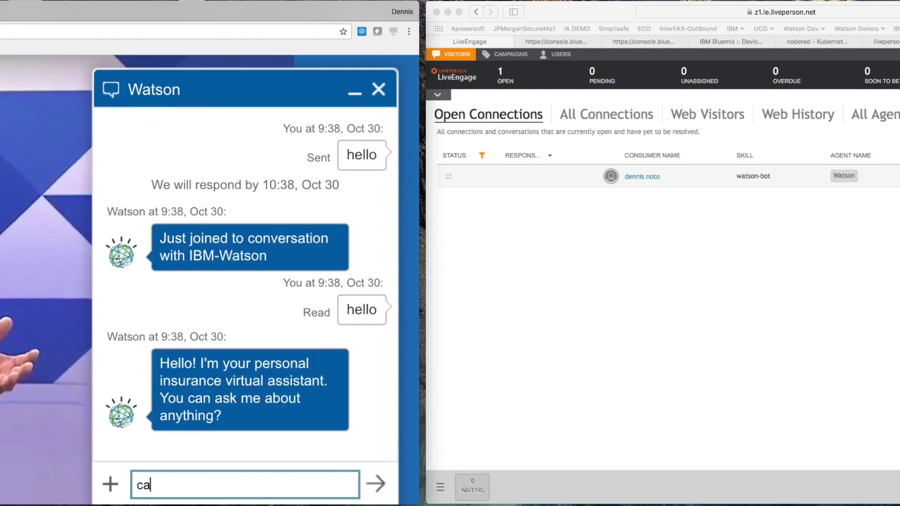
pyautogui.write('n i get a')
pyautogui.write(' status of my')
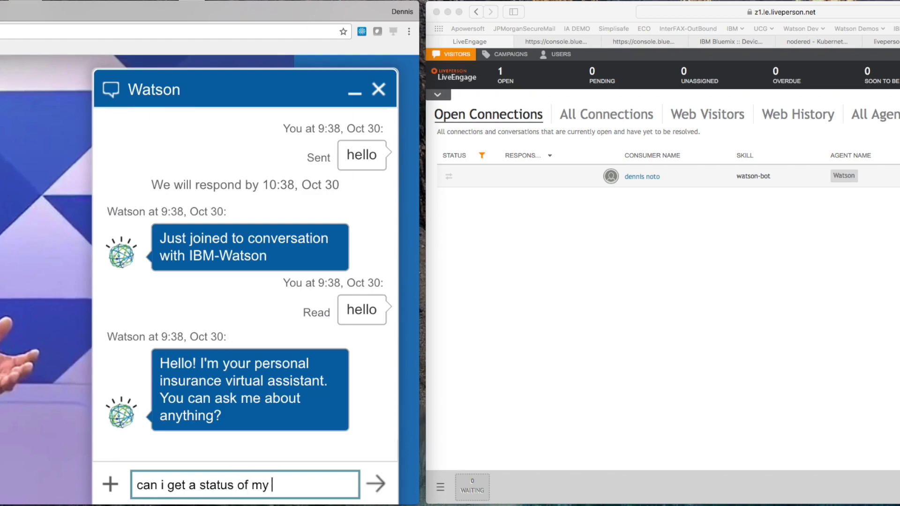
pyautogui.write(' claim')
pyautogui.press('Return')
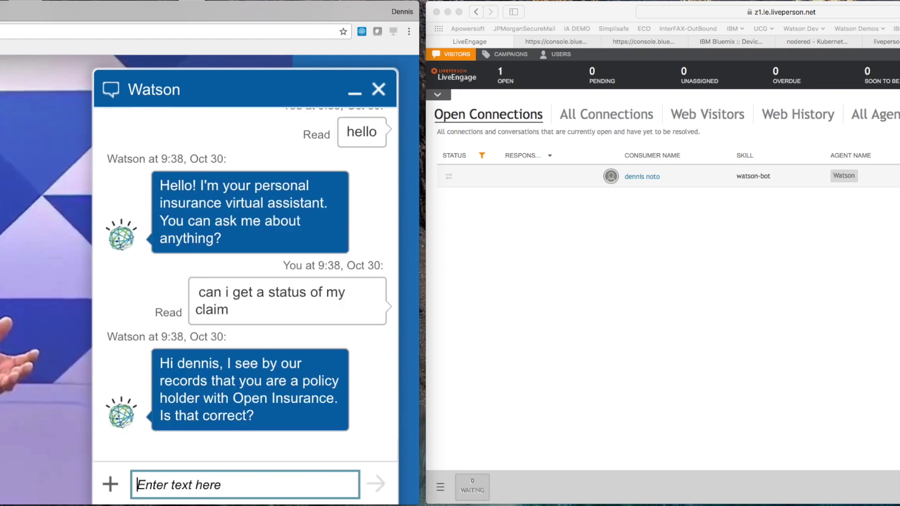
pyautogui.write('yes ')
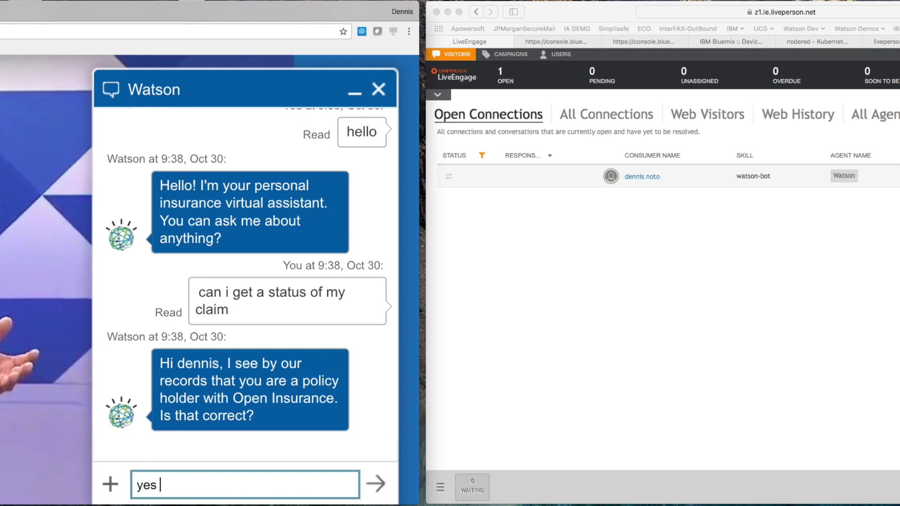
pyautogui.write('i am')
pyautogui.press('Return')
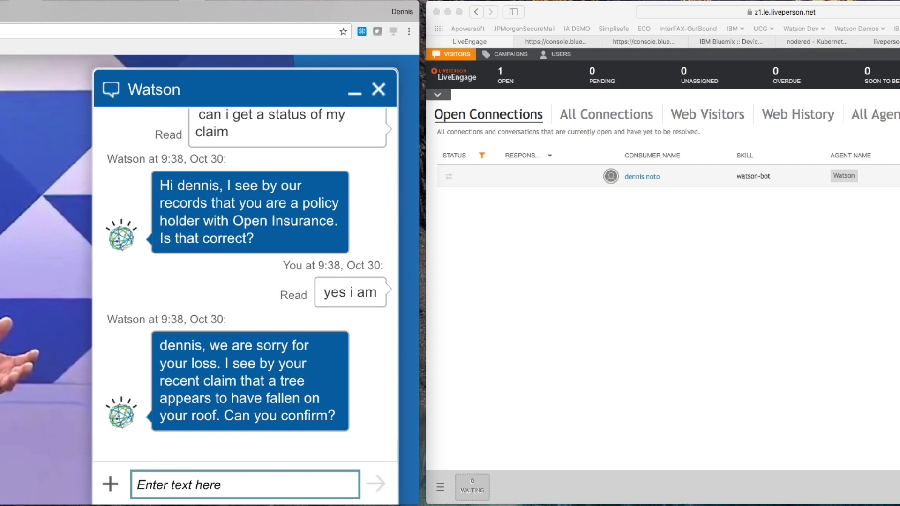
pyautogui.write('yea what a ')
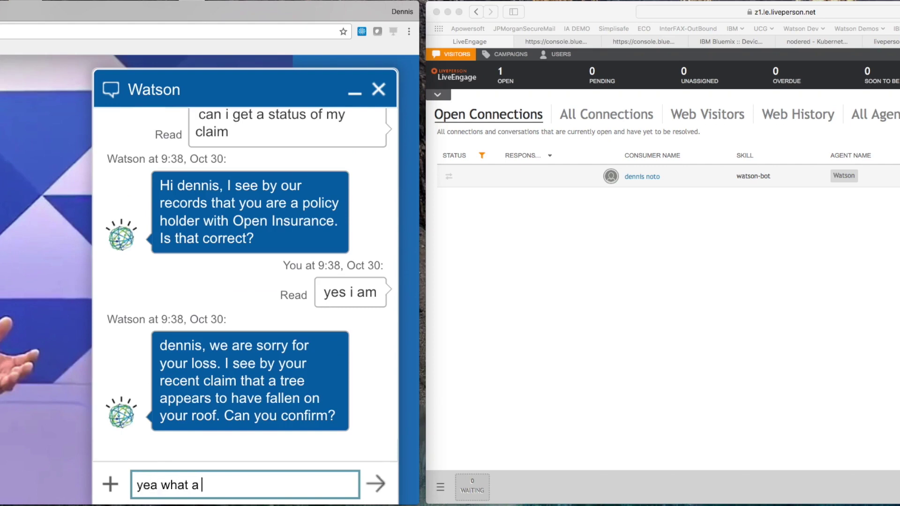
pyautogui.write('mess')
pyautogui.press('Return')
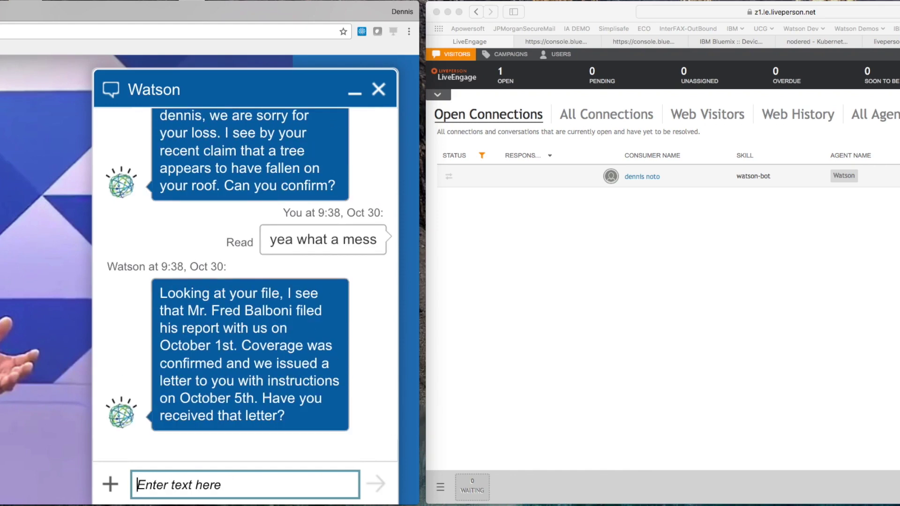
pyautogui.write('nope n')
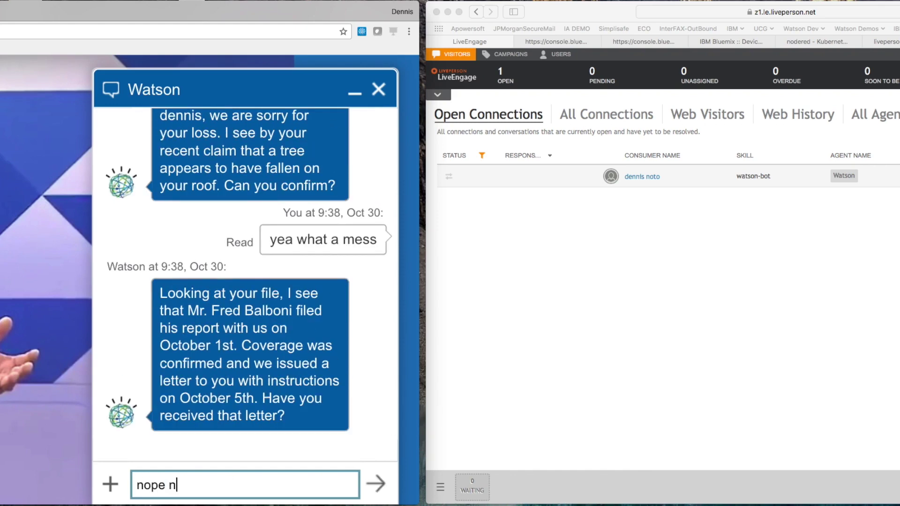
pyautogui.write('ever got ')
pyautogui.write('it')
pyautogui.press('Return')
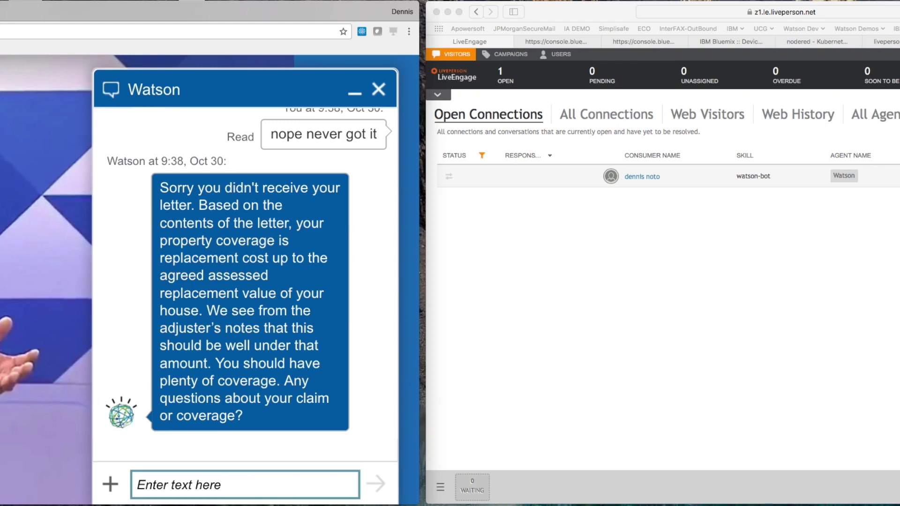
pyautogui.write('can i ')
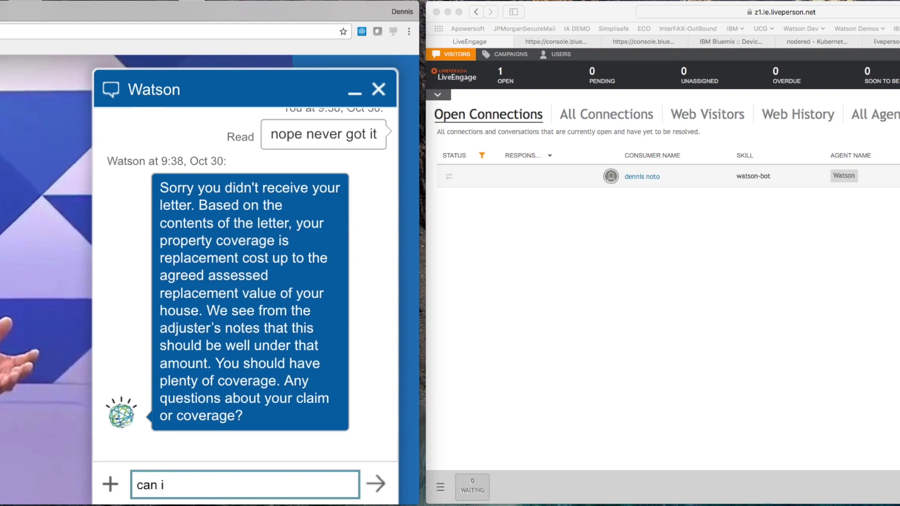
pyautogui.write('speak to an a')
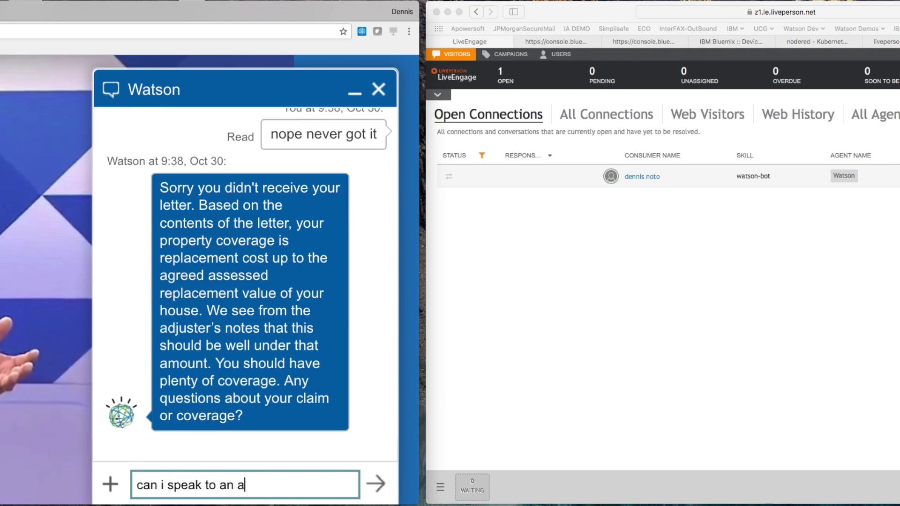
pyautogui.write('gent')
# Step: Send 'can i speak to an agent' and accept the escalated chat in the agent console
pyautogui.press('Return')
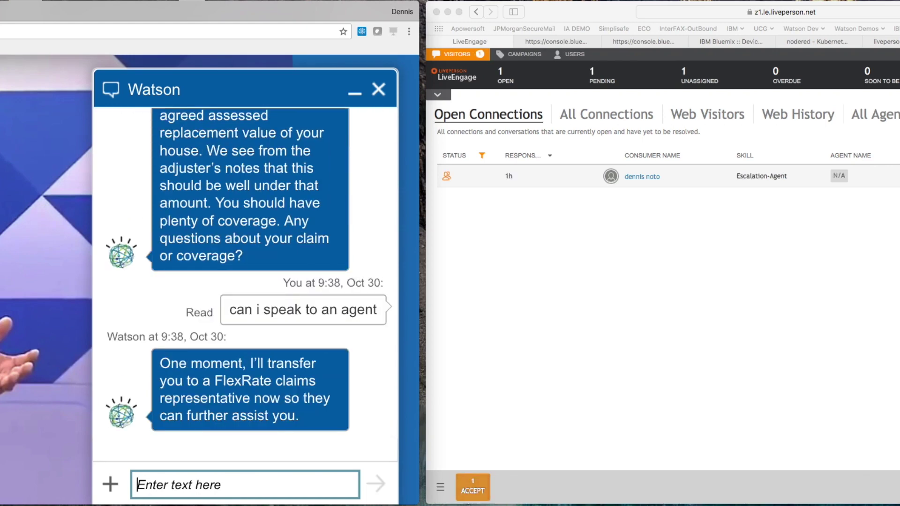
pyautogui.click(472, 490)
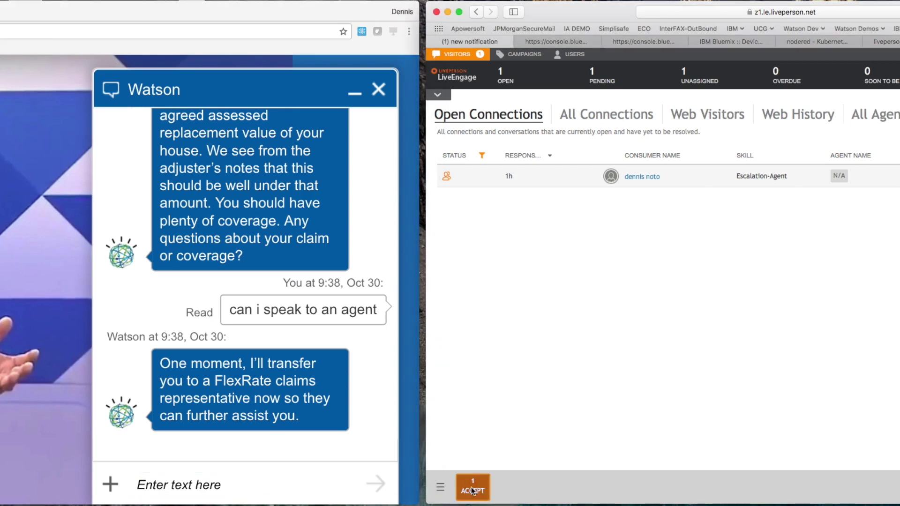
pyautogui.click(473, 490)
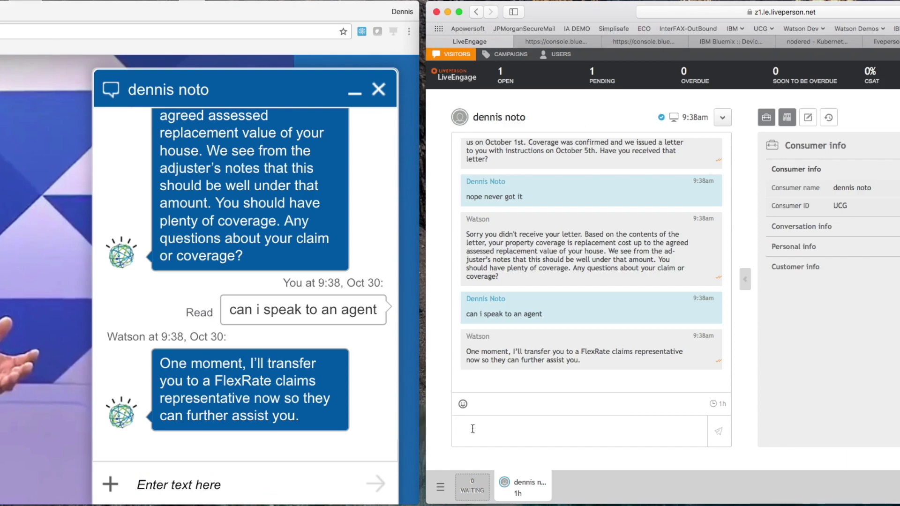
pyautogui.write('Hell')
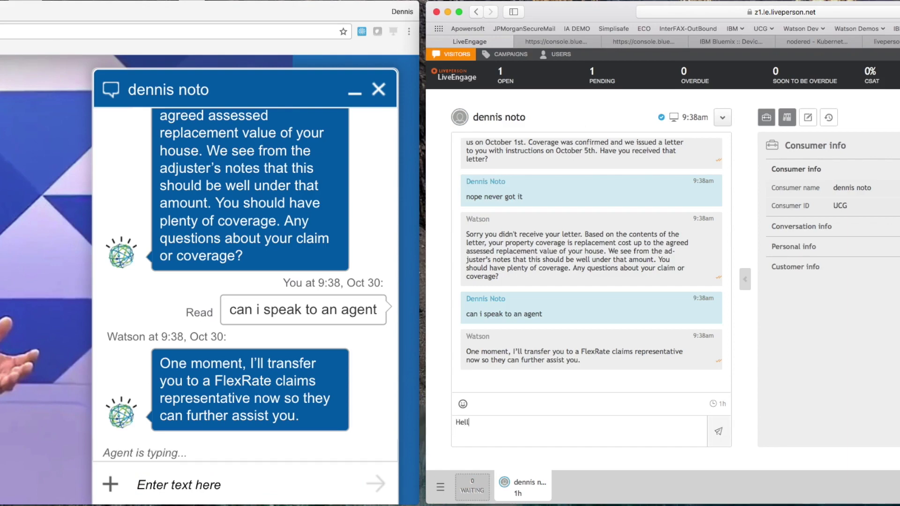
pyautogui.write('o, my name is Dennis No')
pyautogui.write('to and I')
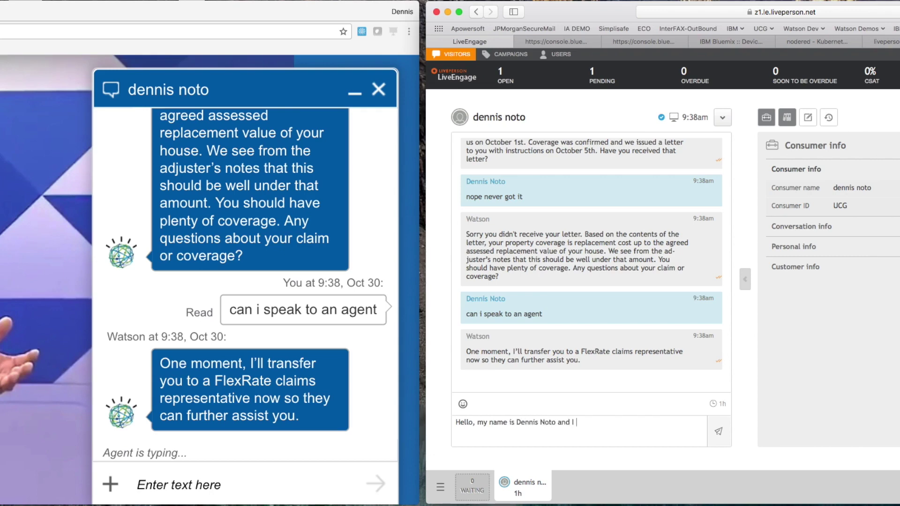
pyautogui.write("'m your p")
pyautogui.write('ersonal ')
pyautogui.write('agent, ')
pyautogui.write('how can I h')
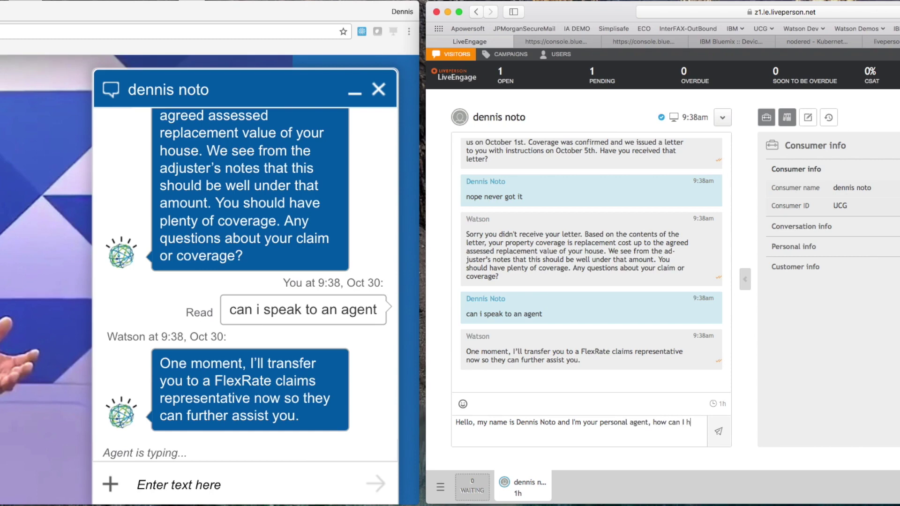
pyautogui.write('elp?')
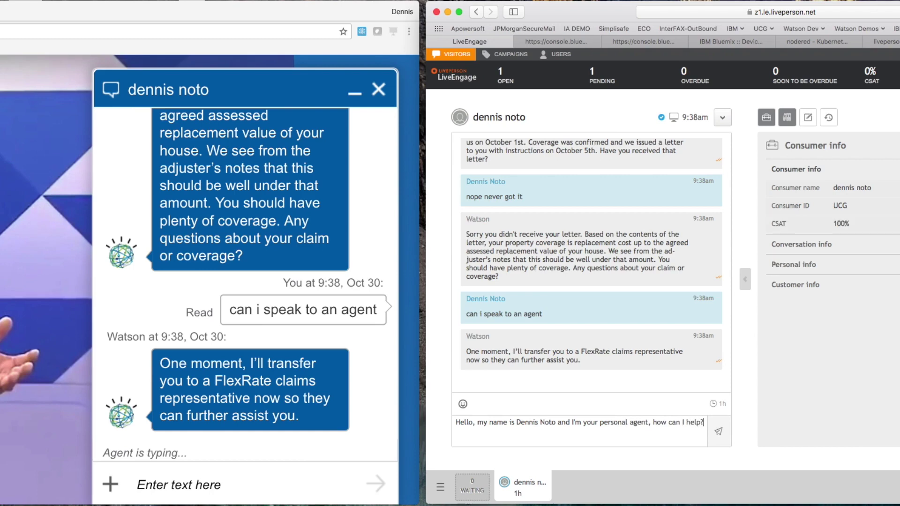
pyautogui.press('Return')
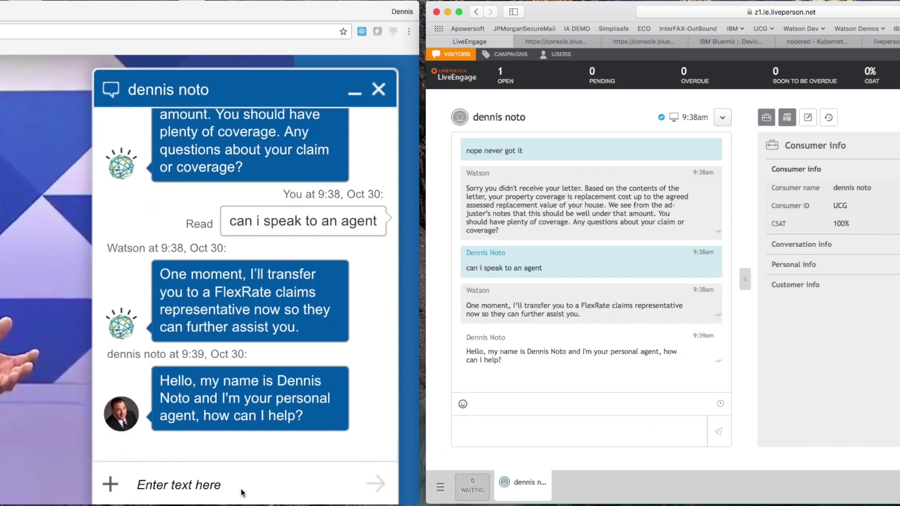
# Step: Send the customer message 'Can I add my daughter to my policy'
pyautogui.click(152, 487)
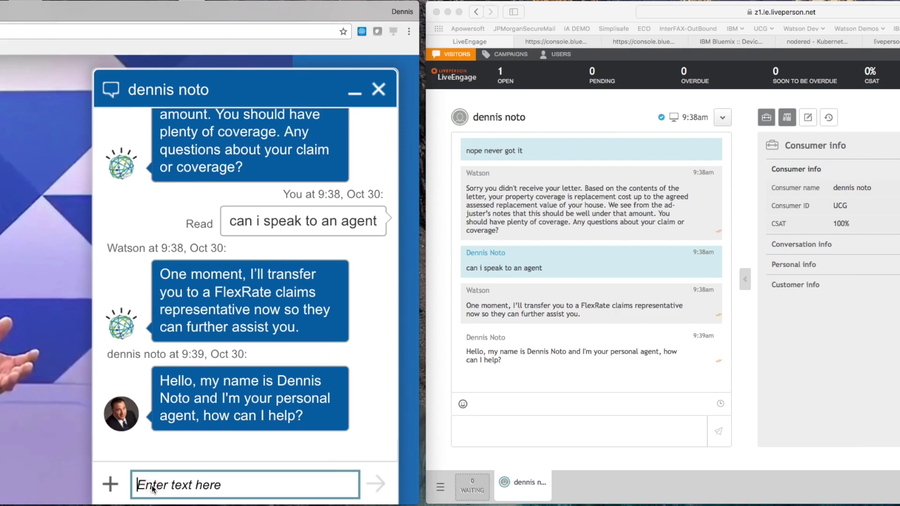
pyautogui.write('s')
pyautogui.press('BackSpace')
pyautogui.write('C')
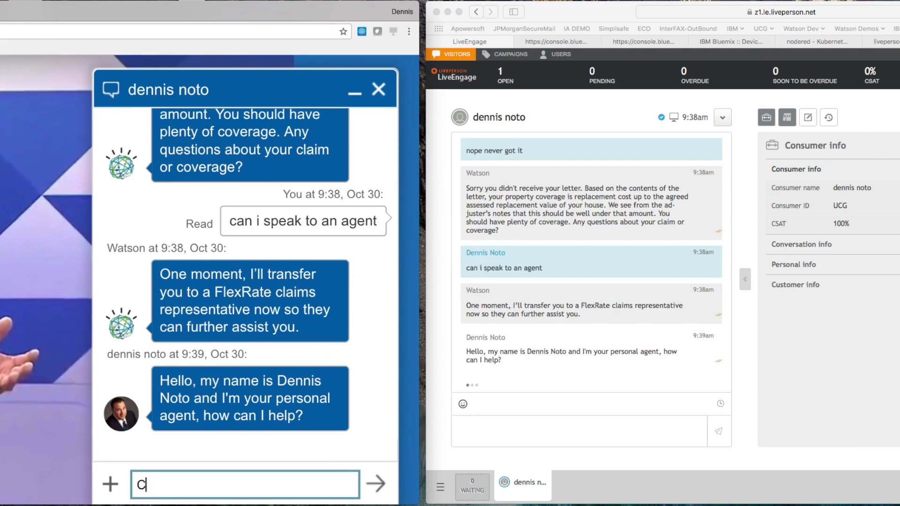
pyautogui.write('an I ad')
pyautogui.write('d my daug')
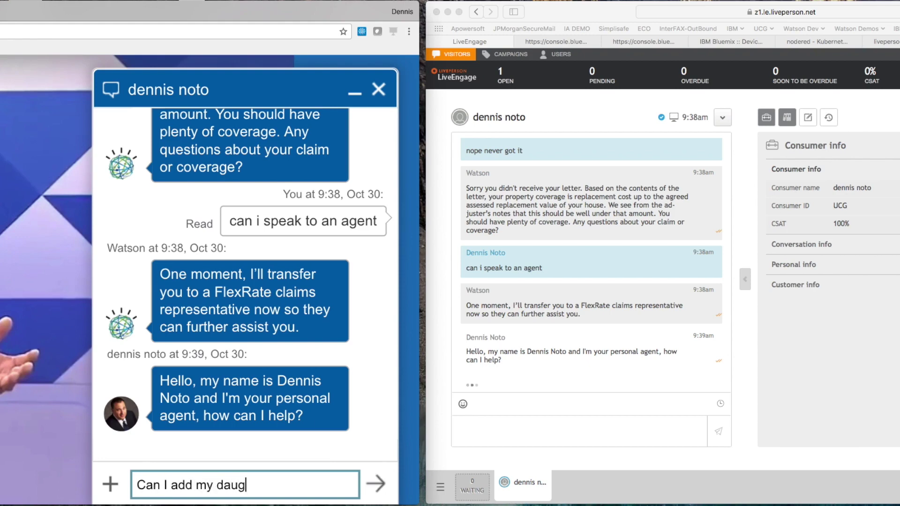
pyautogui.write('hter to my')
pyautogui.write(' policy')
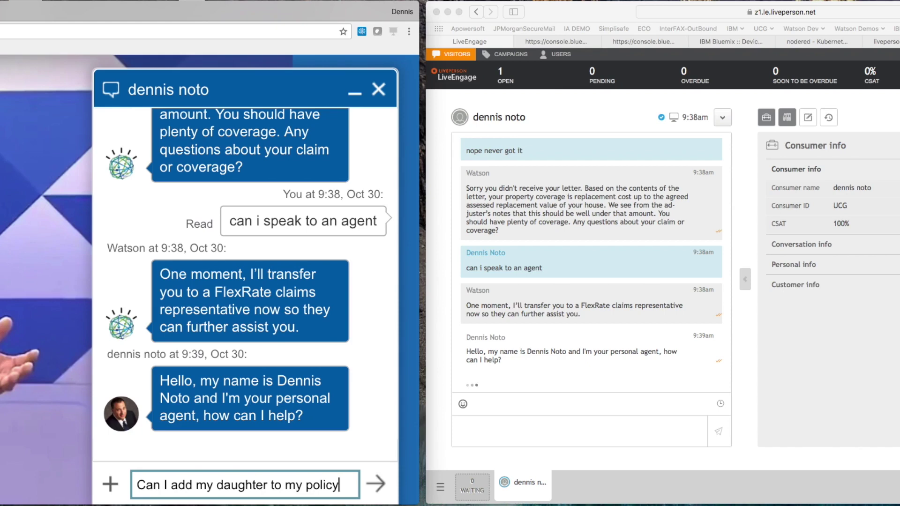
pyautogui.press('Return')
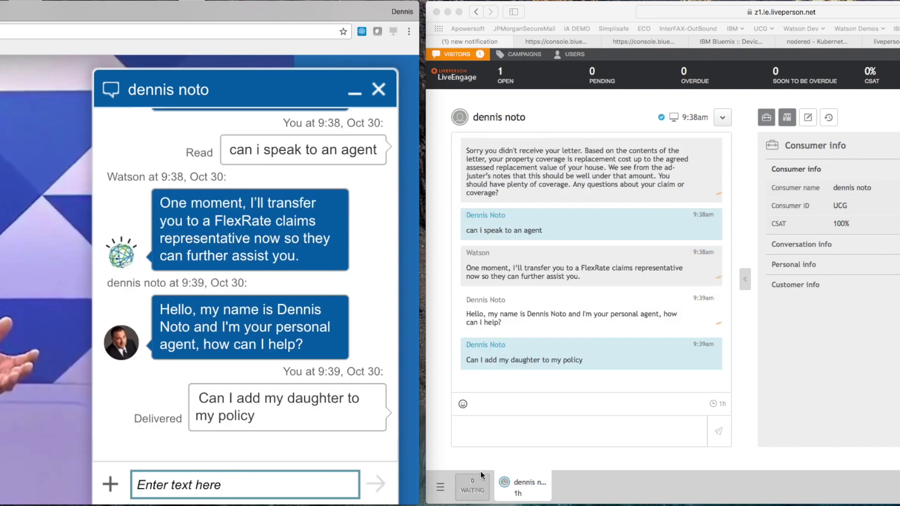
pyautogui.click(503, 437)
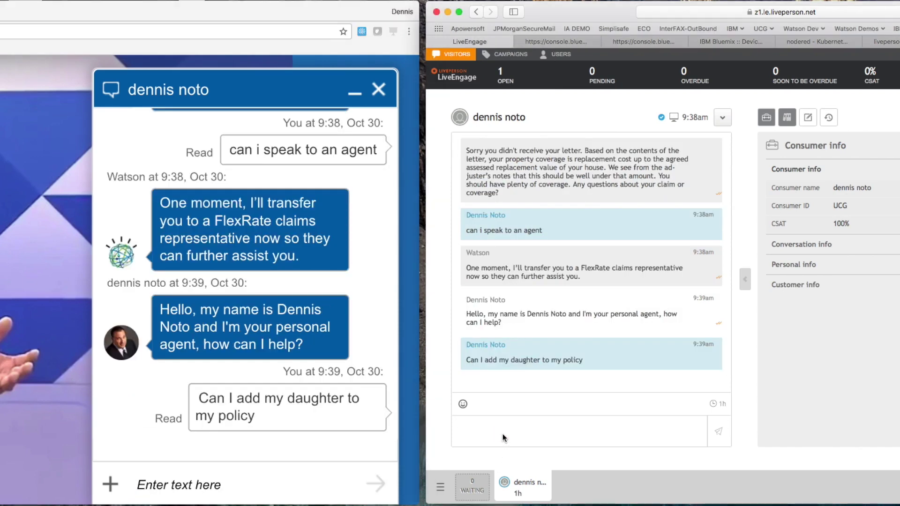
pyautogui.write('Sure, while I re')
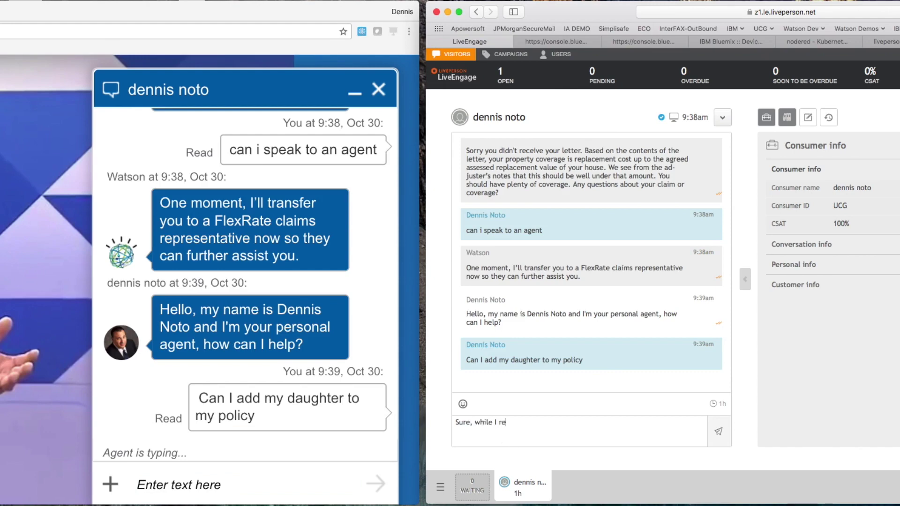
pyautogui.write('trieve ')
pyautogui.write('your account,')
pyautogui.write(' would you li')
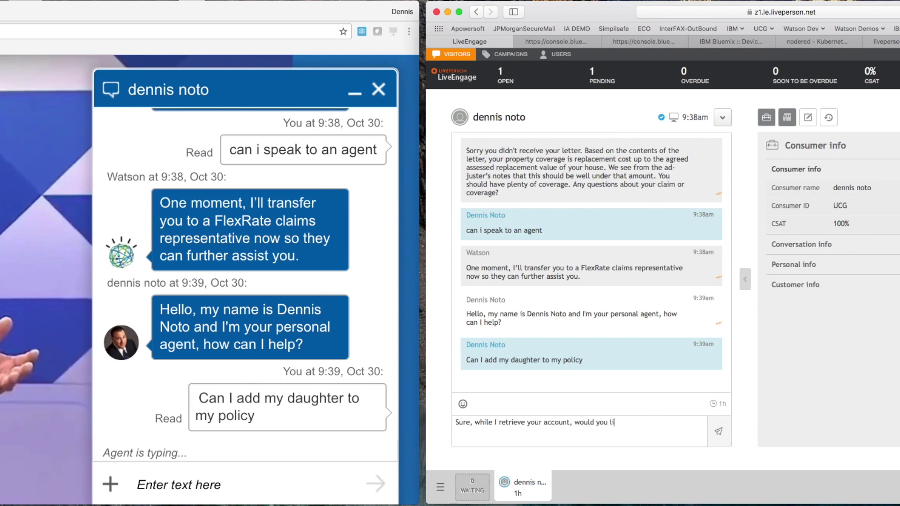
pyautogui.write('ke to continue s')
pyautogui.write('pe')
pyautogui.write('aking to Watson?')
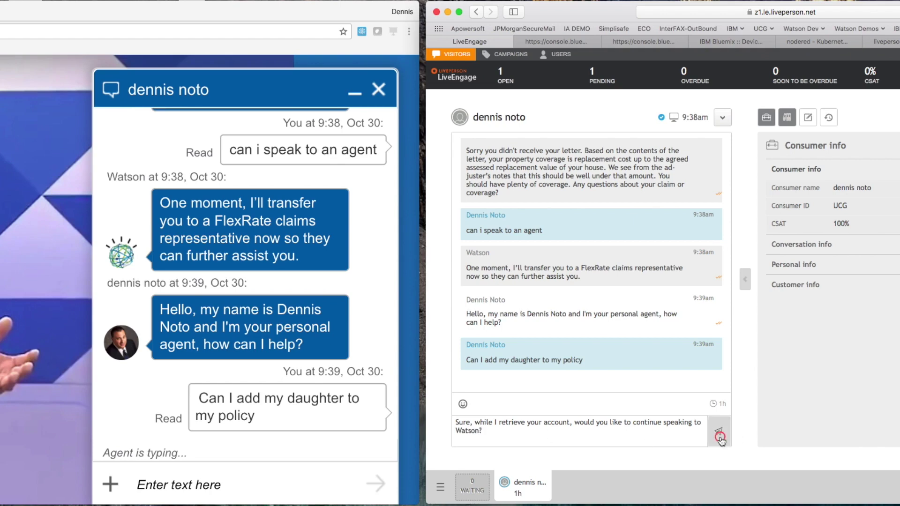
# Step: Send the agent reply offering to continue with Watson while the account is retrieved
pyautogui.click(719, 431)
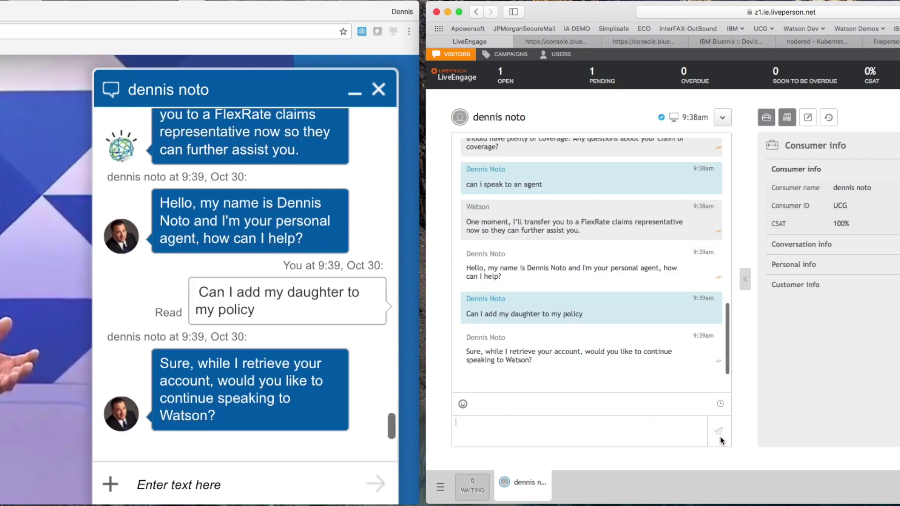
pyautogui.click(202, 486)
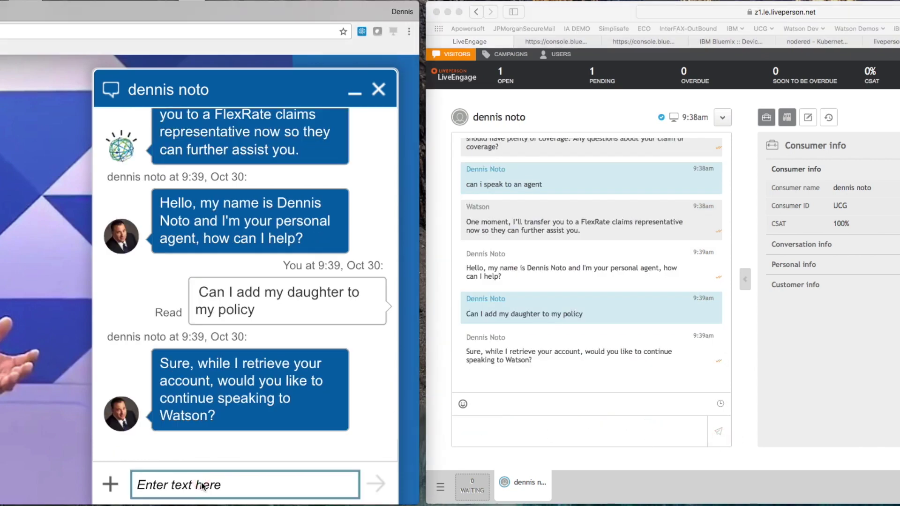
pyautogui.write('Sure')
# Step: Send the customer's 'Sure' and the agent's 'Okay, I will be back soon!'
pyautogui.press('Return')
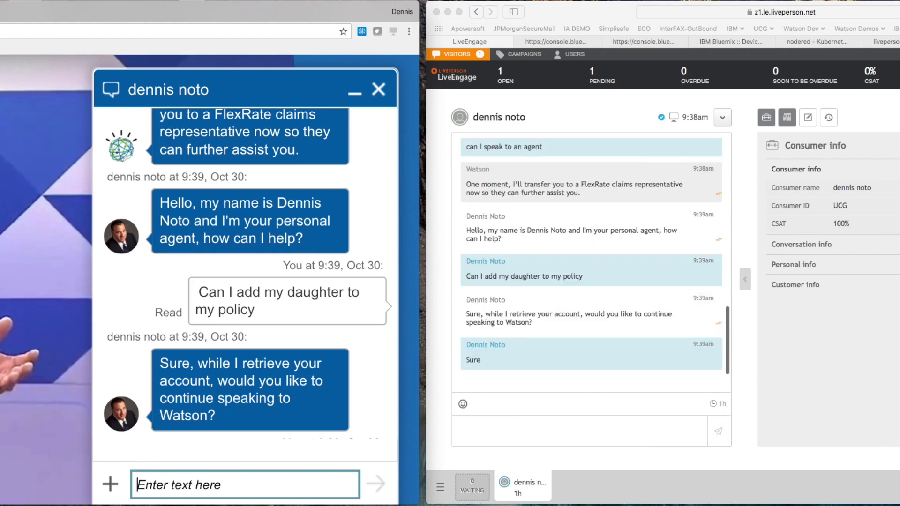
pyautogui.click(514, 431)
pyautogui.write('Okay')
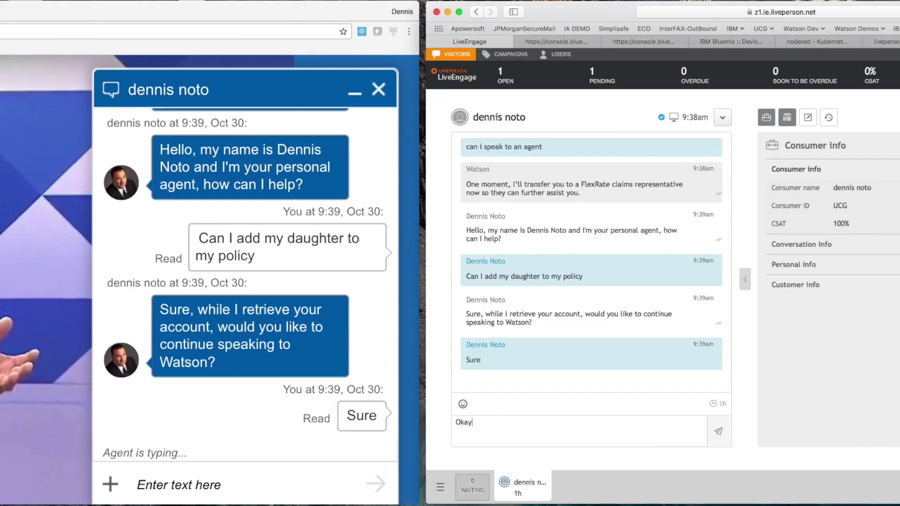
pyautogui.write('ack soo')
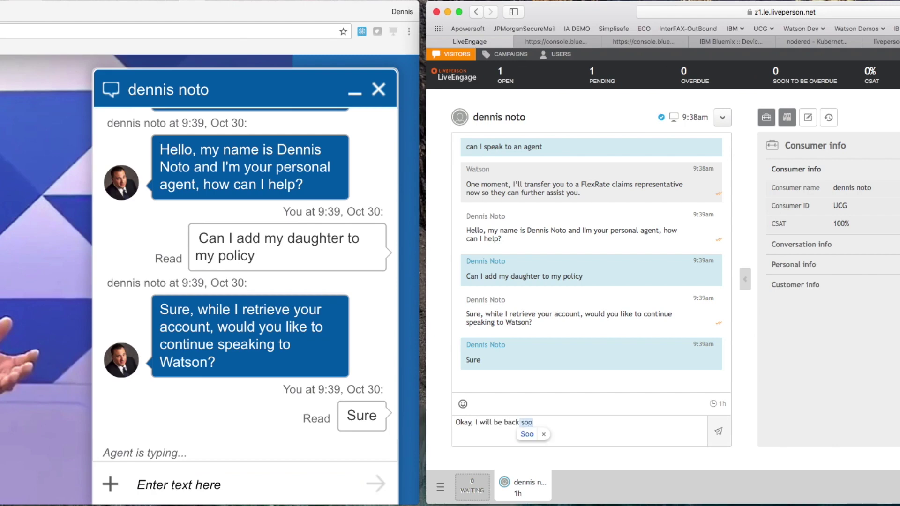
pyautogui.write('n!')
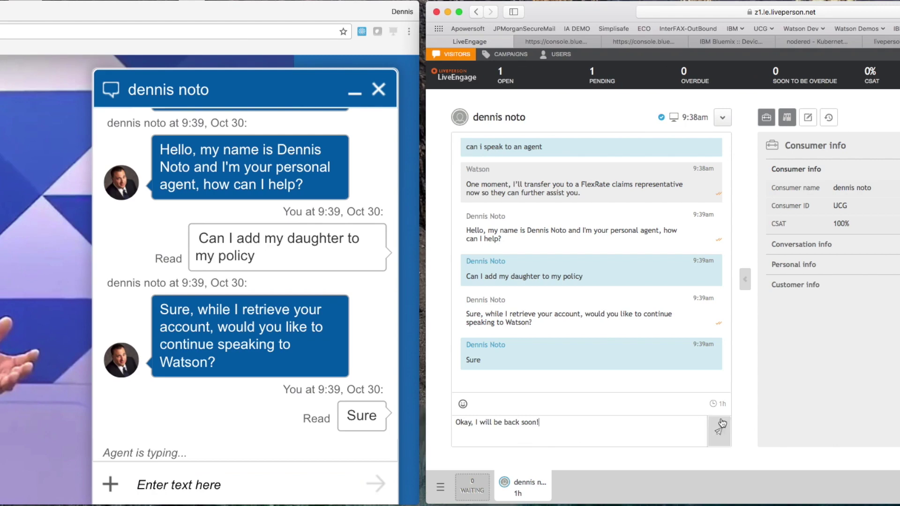
pyautogui.press('Return')
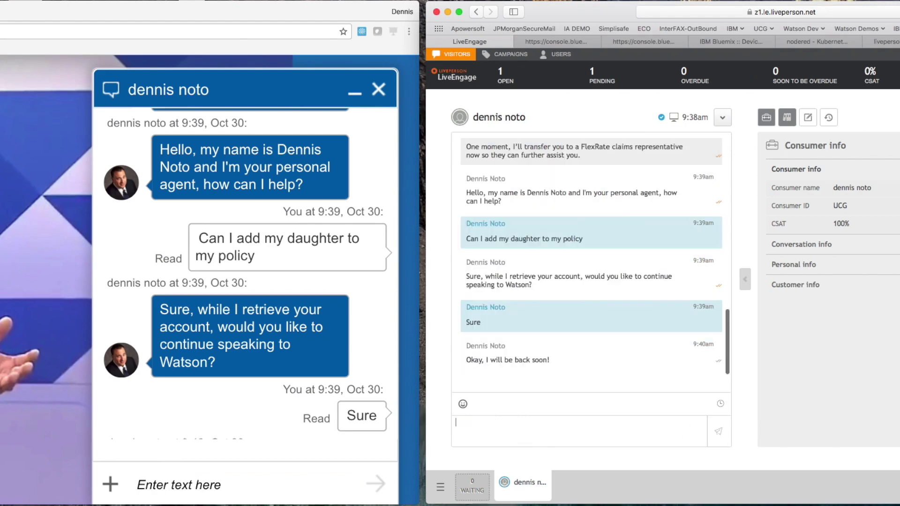
# Step: Transfer the conversation to the Watson-Bot skill via the conversation options
pyautogui.click(722, 119)
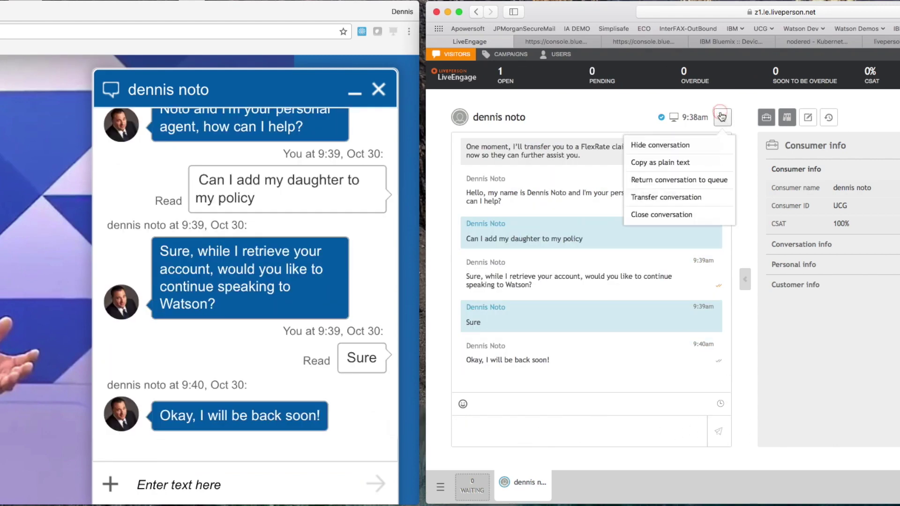
pyautogui.click(688, 199)
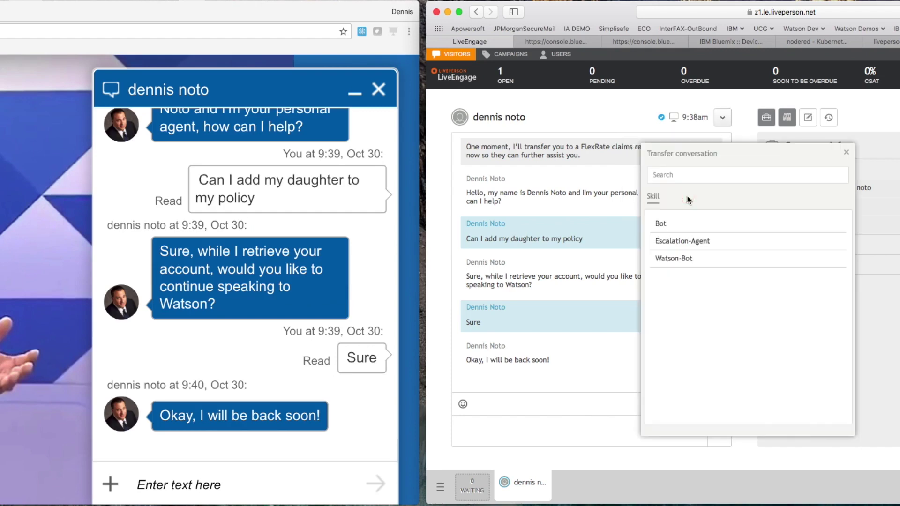
pyautogui.click(685, 252)
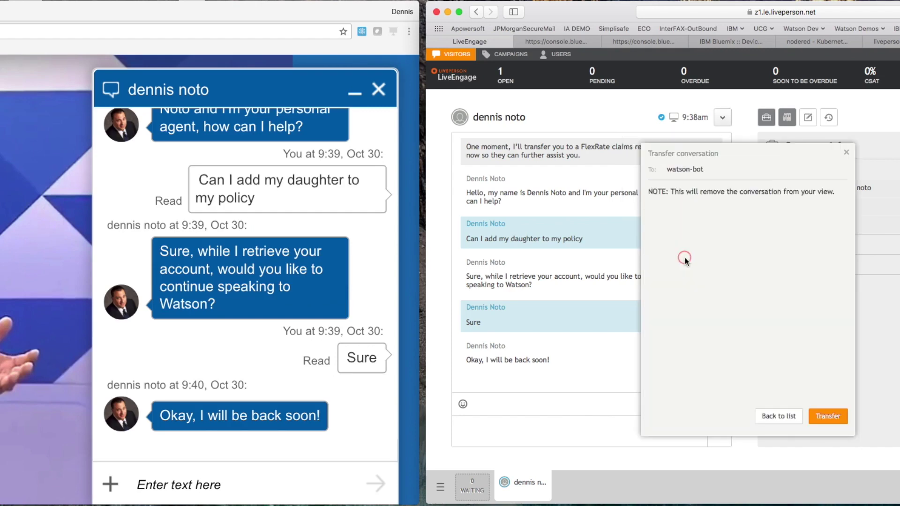
pyautogui.click(826, 417)
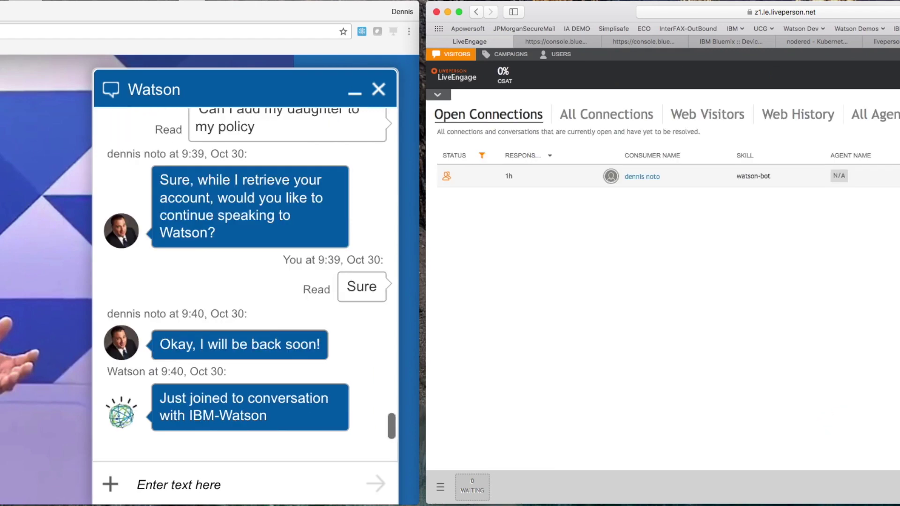
pyautogui.click(207, 489)
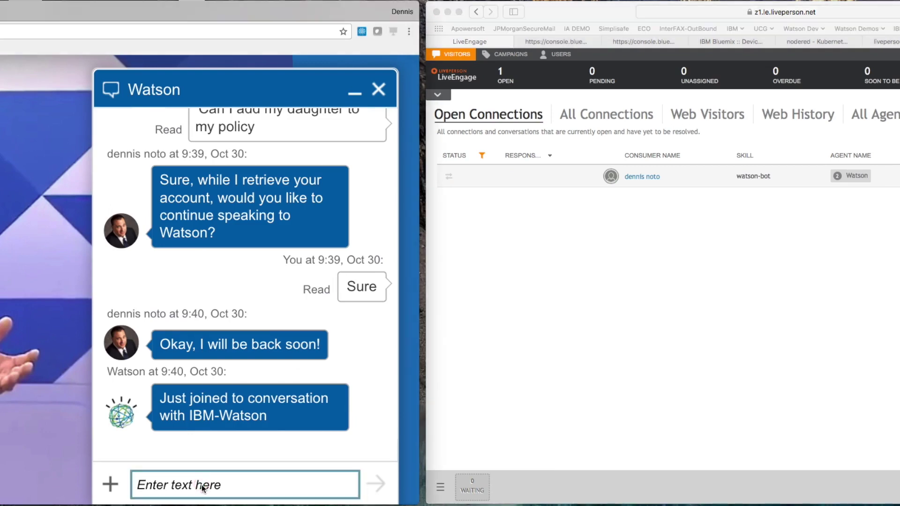
pyautogui.write('what')
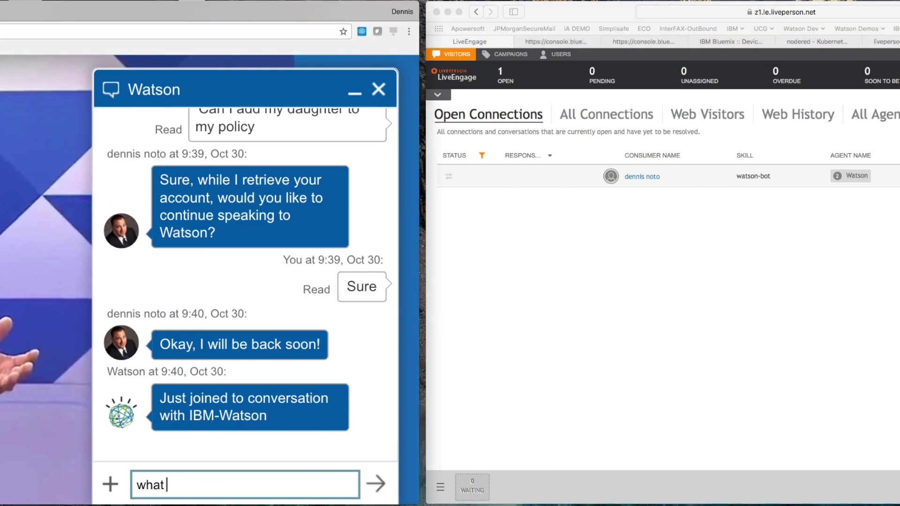
pyautogui.write(' is my deduc')
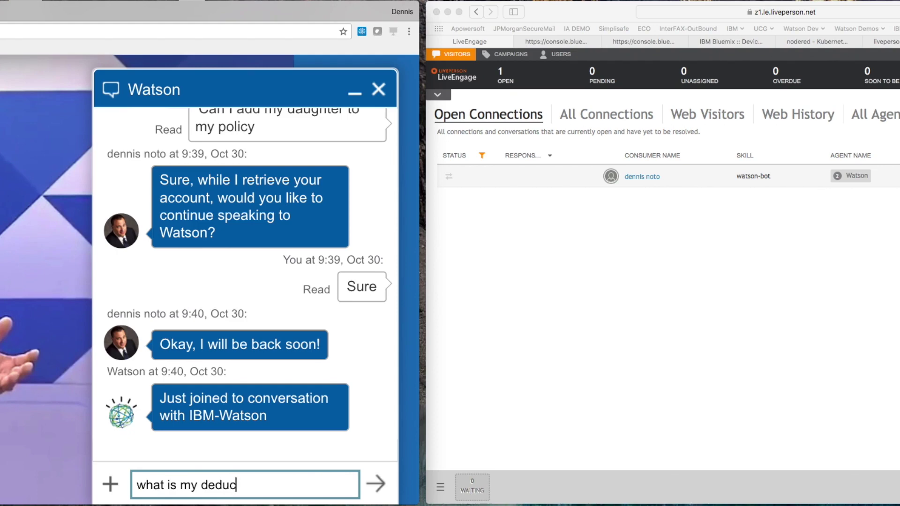
pyautogui.write('table and ')
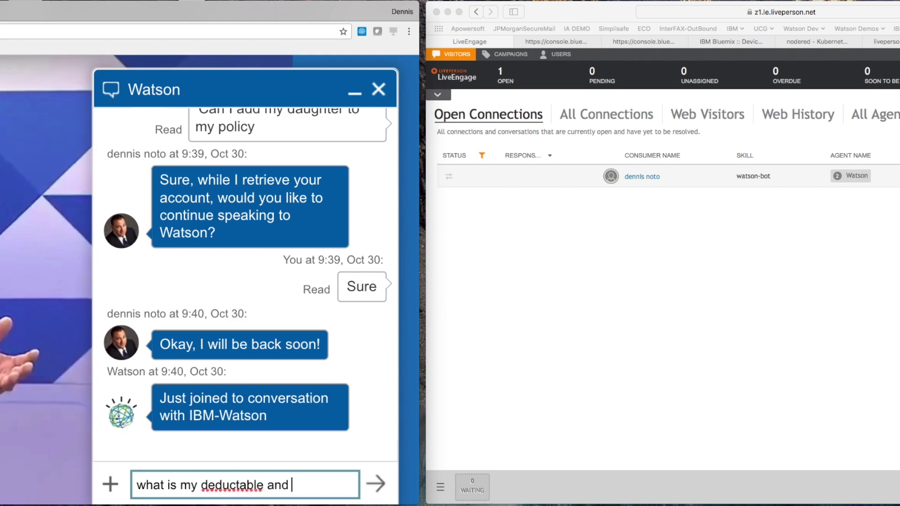
pyautogui.write('limits')
# Step: Ask Watson 'what is my deductable and limits', then send 'thanks watson'
pyautogui.press('Return')
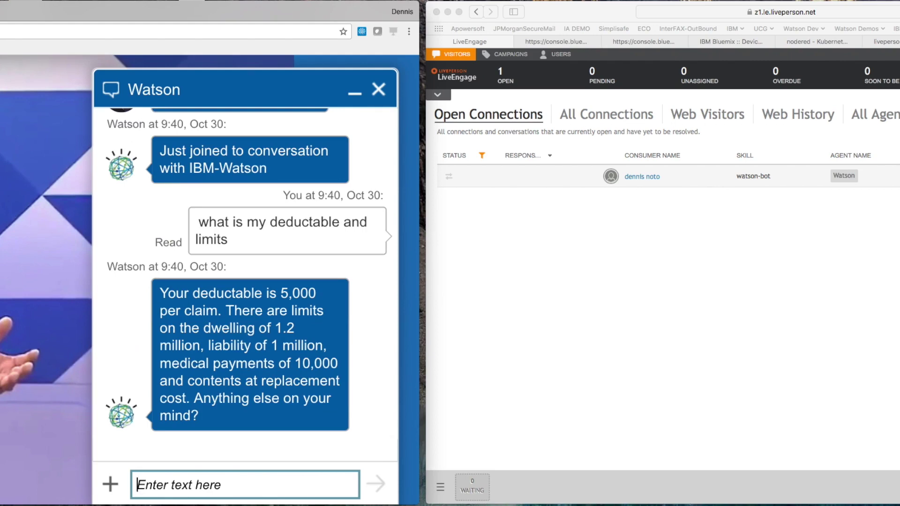
pyautogui.write('thanks watson')
pyautogui.press('Return')
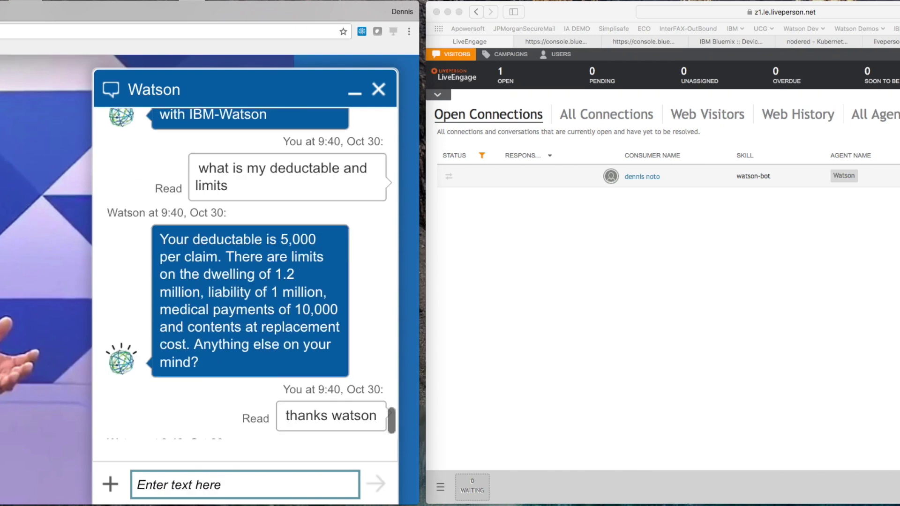